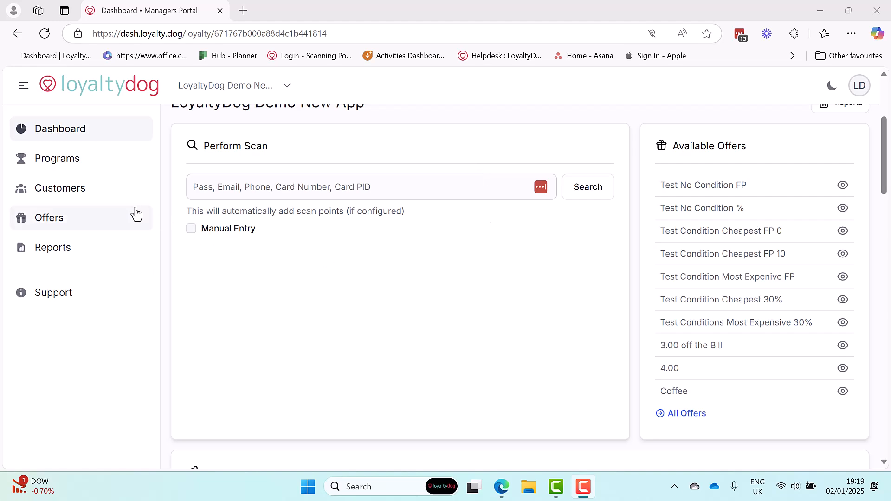
Step: Open the loyalty program's customer card for customization and show its appearance settings
click(54, 162)
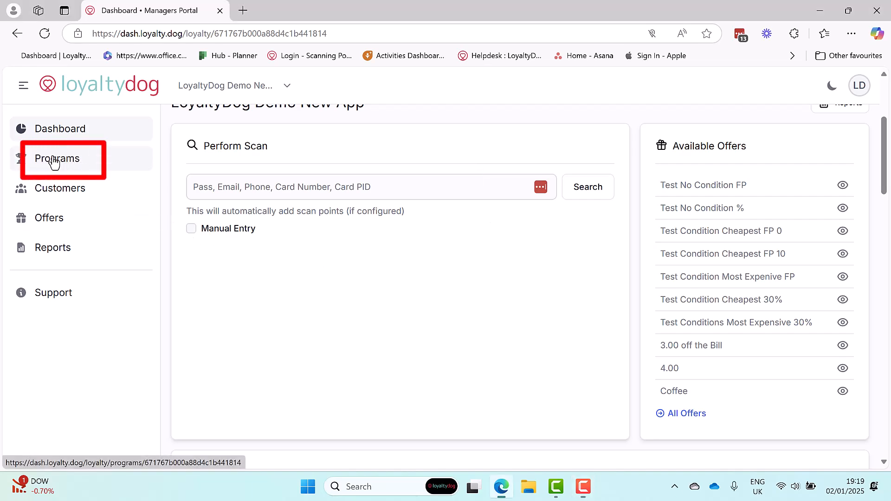
scroll(417, 273, down, 4)
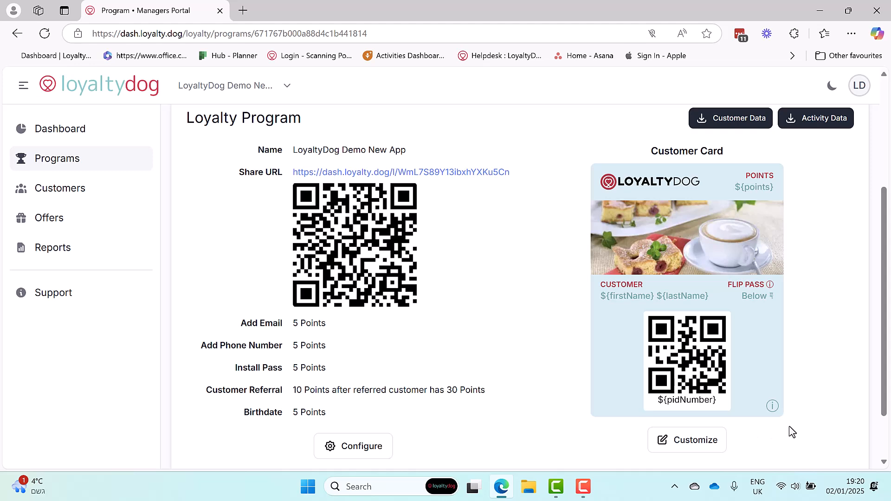
click(701, 448)
scroll(545, 384, down, 1)
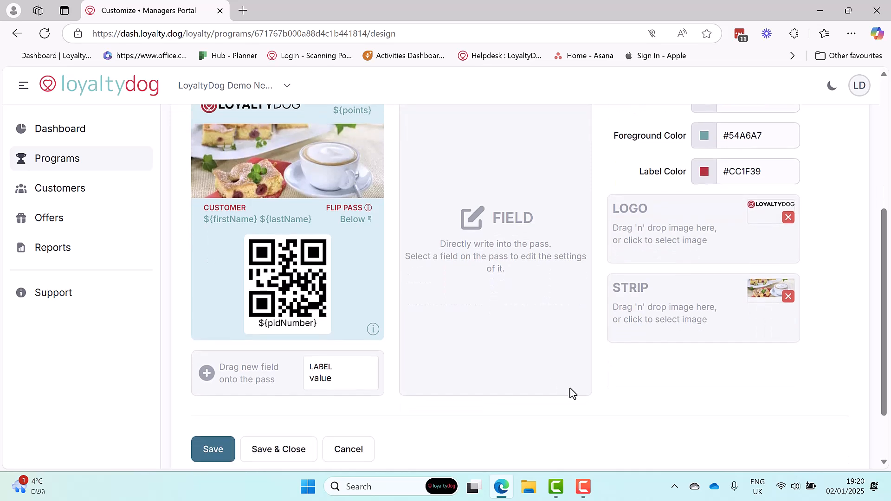
scroll(572, 393, up, 1)
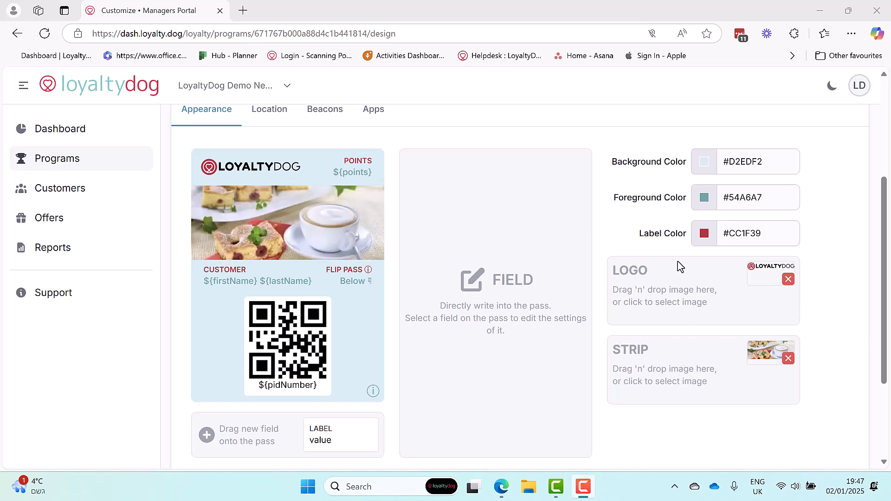
Step: Replace the pass logo with the round masalabazaar image from the "1 Images for Loyalty Pass" folder, accepting the default crop
click(679, 304)
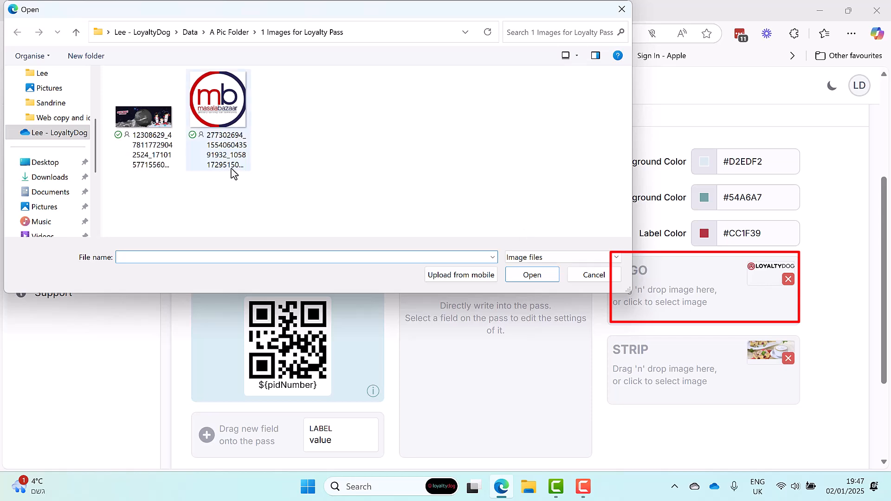
drag(448, 14, 471, 87)
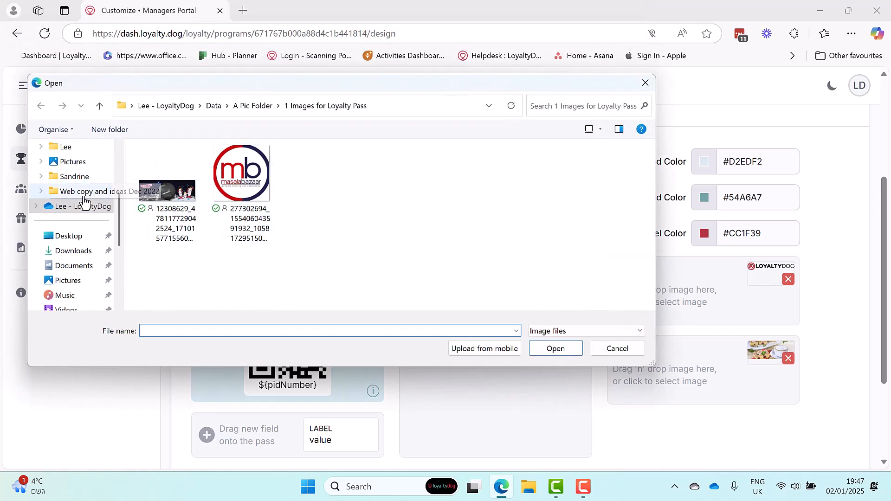
click(255, 181)
click(545, 351)
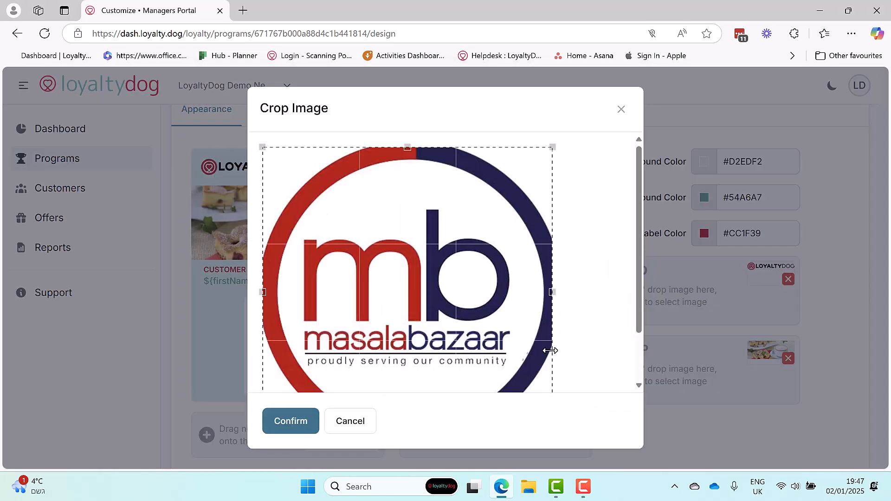
click(299, 425)
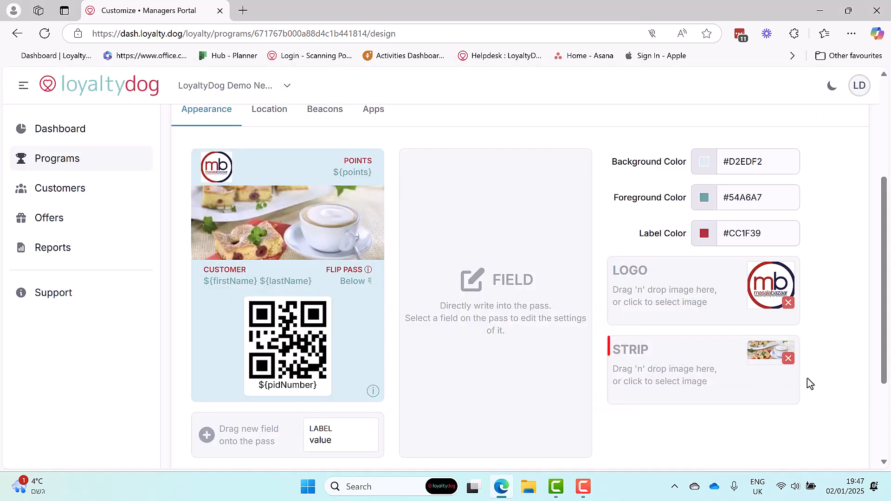
Step: Remove the current strip image and upload the "Real Deal!" space picture in its place with the default crop
click(788, 358)
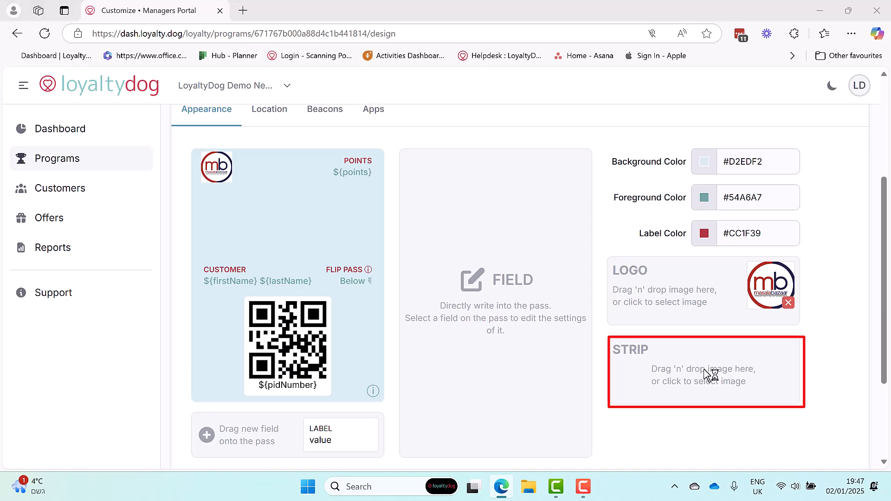
click(710, 374)
click(138, 115)
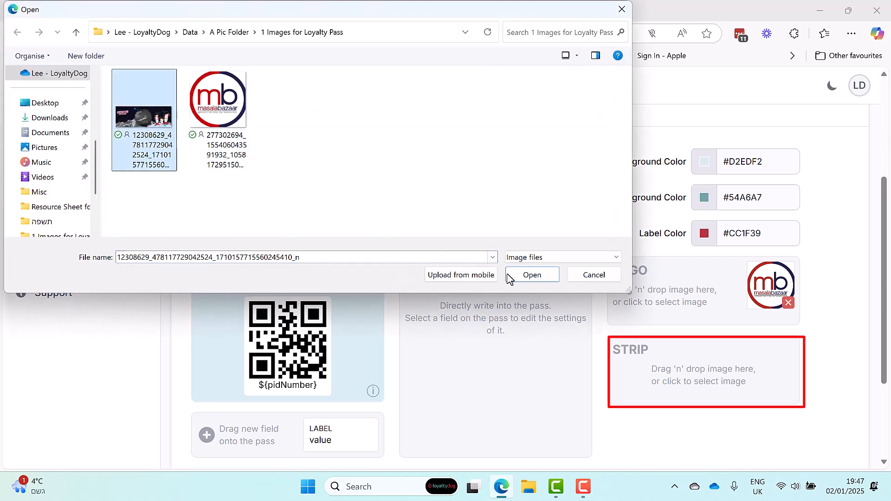
click(531, 275)
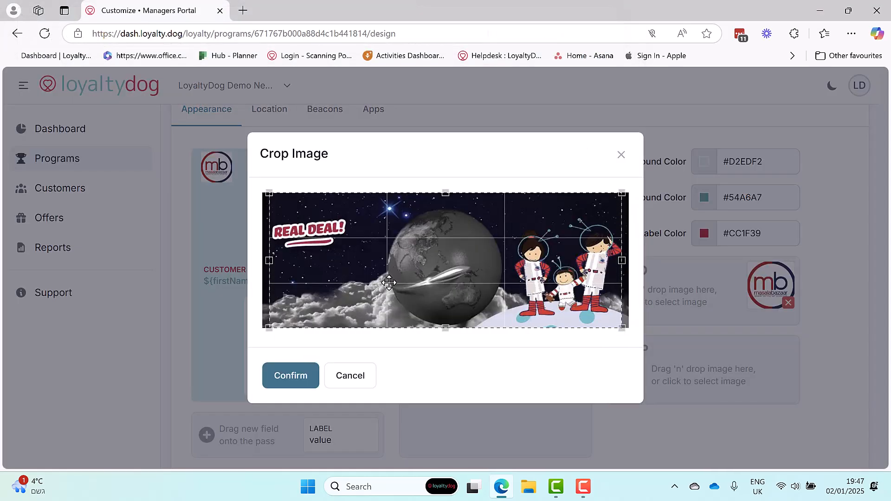
click(299, 377)
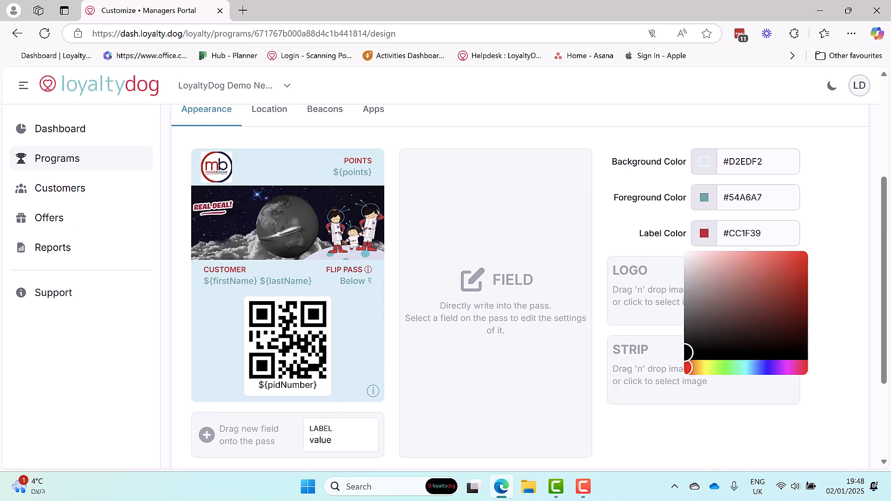
Step: Set the pass background color to dark red, rgb(106, 26, 26)
click(860, 235)
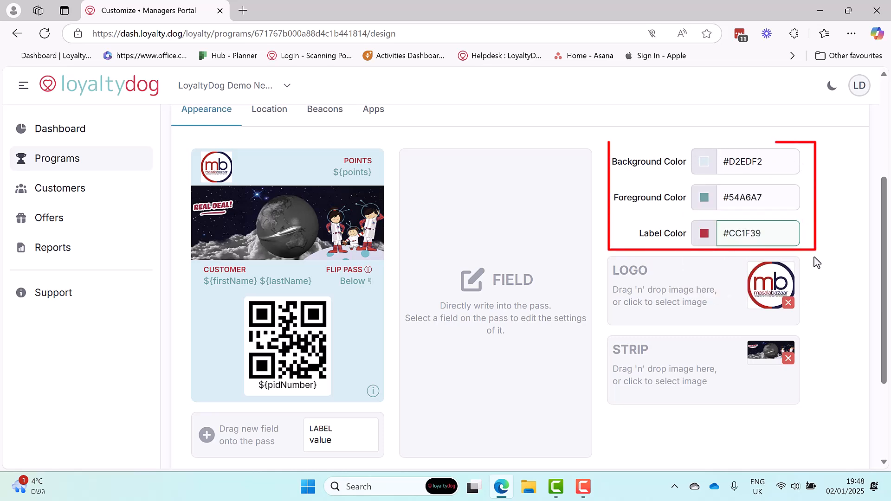
click(726, 169)
mouse_move(729, 204)
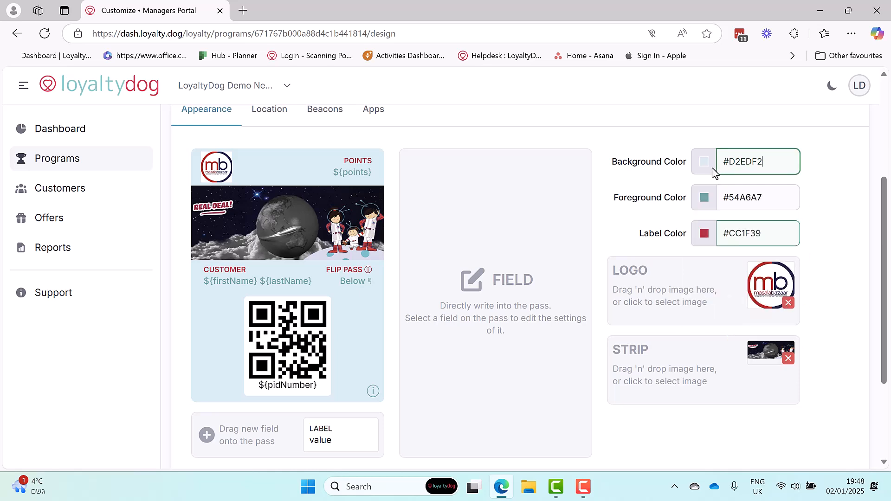
mouse_move(733, 163)
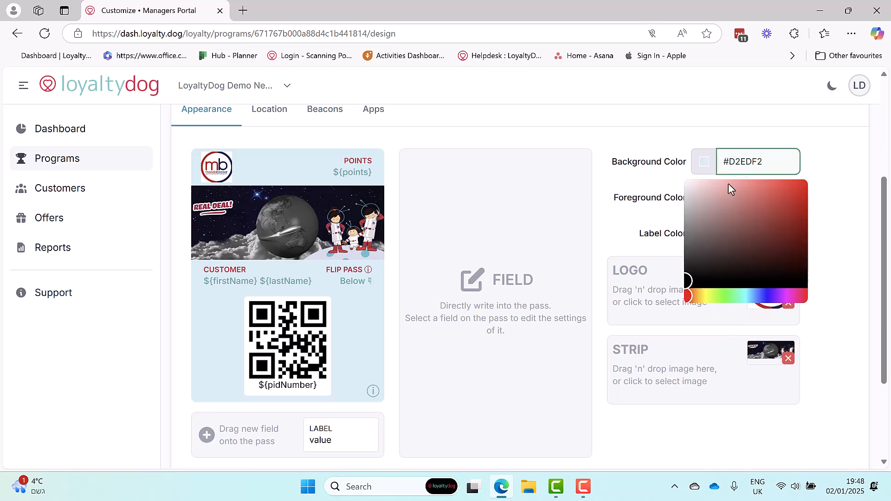
click(735, 220)
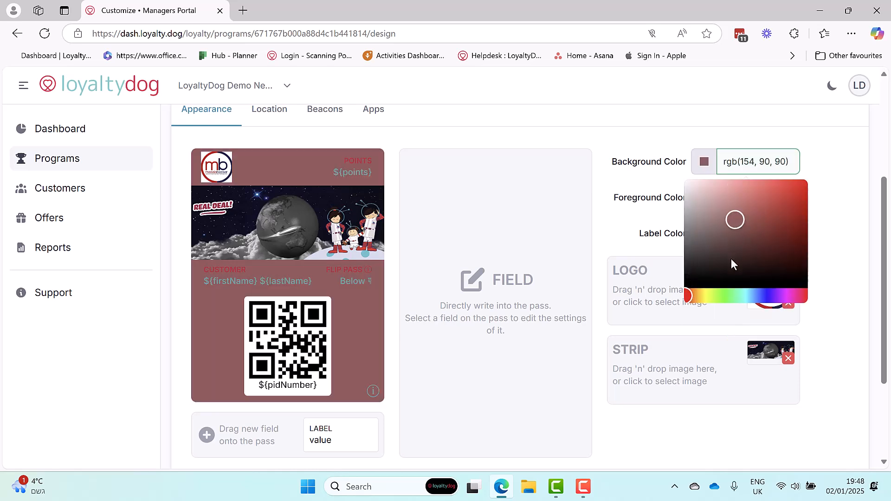
click(756, 245)
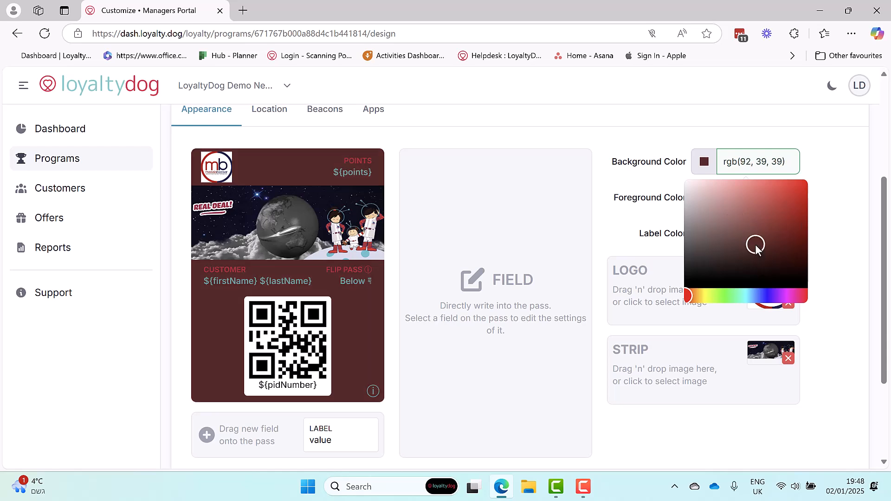
mouse_move(756, 245)
mouse_down()
mouse_move(706, 268)
mouse_move(760, 265)
mouse_move(778, 239)
mouse_up()
click(835, 246)
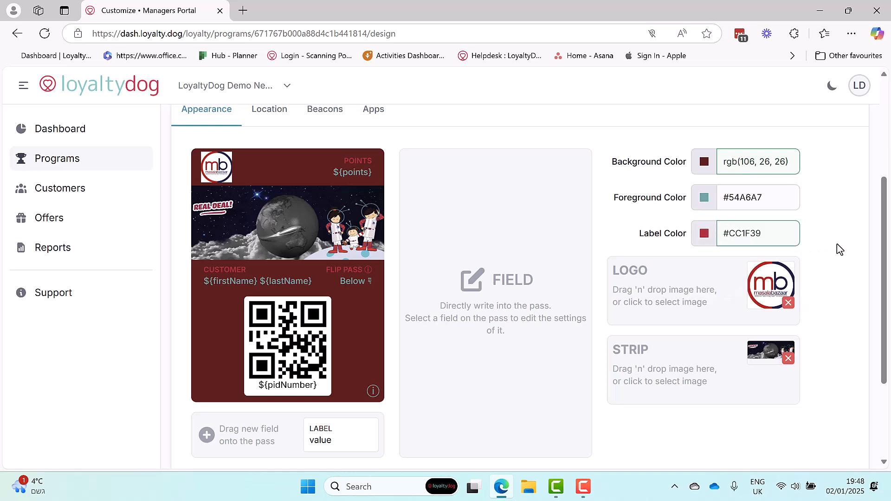
Step: Set the pass foreground color to lime green, rgb(166, 208, 34)
click(730, 159)
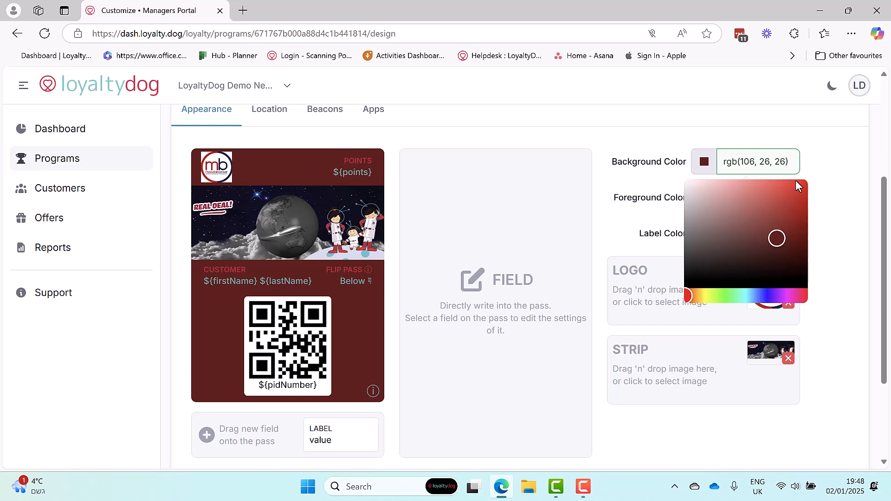
click(735, 198)
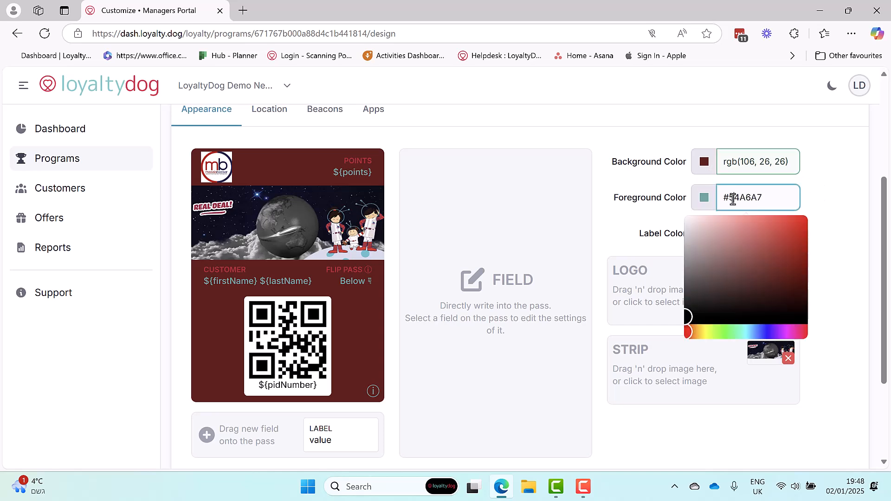
click(709, 331)
drag(746, 283, 788, 234)
click(364, 266)
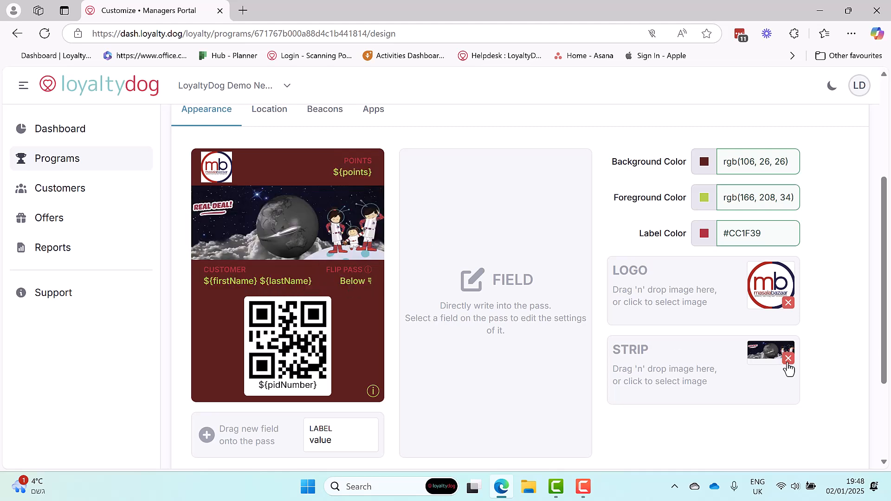
Step: Set the pass label color to pink, rgb(246, 31, 118)
click(735, 235)
click(704, 238)
click(734, 236)
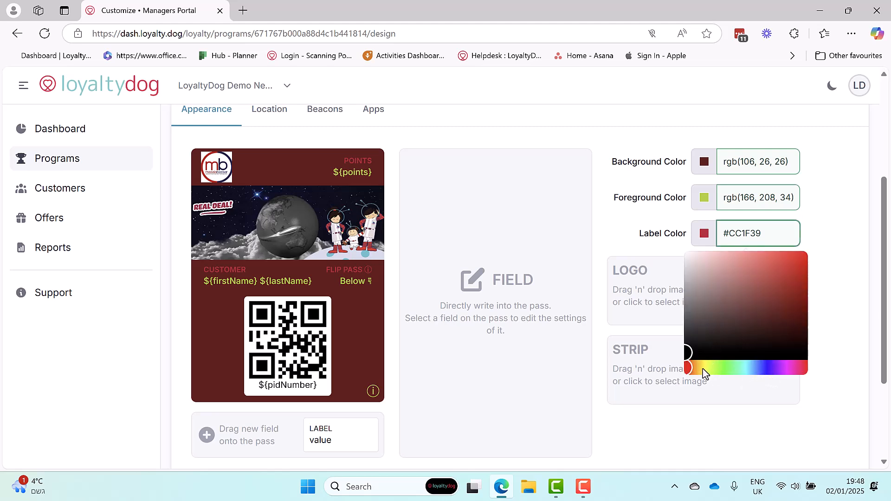
click(800, 368)
drag(763, 342, 793, 256)
click(595, 262)
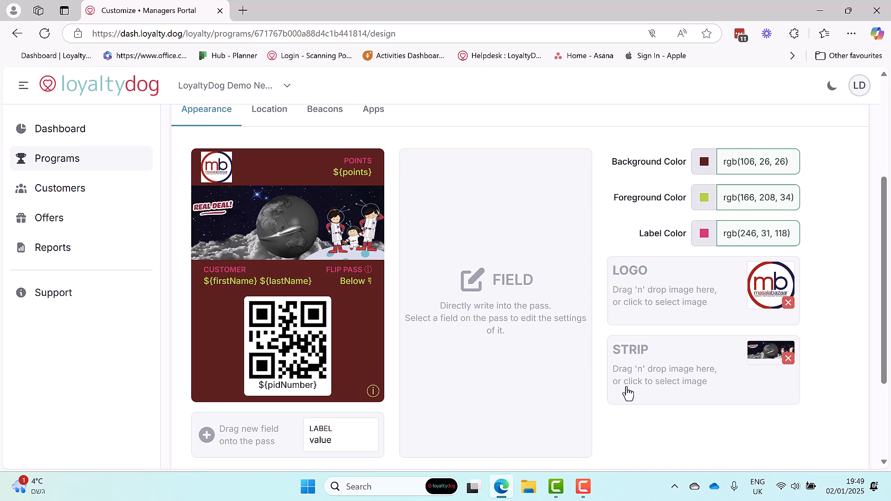
Step: Add Rialto in Gstaad, Switzerland as a lock-screen location for the pass and dismiss the map's instructions
click(266, 114)
click(302, 152)
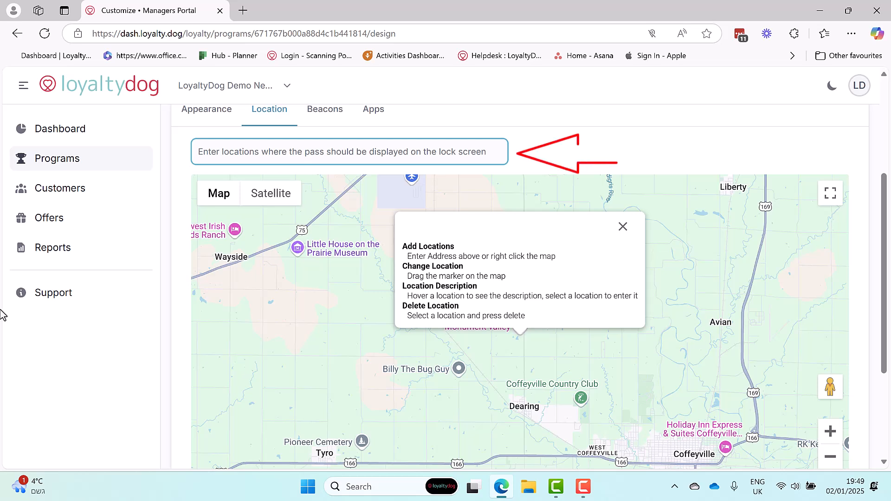
text(Rialto )
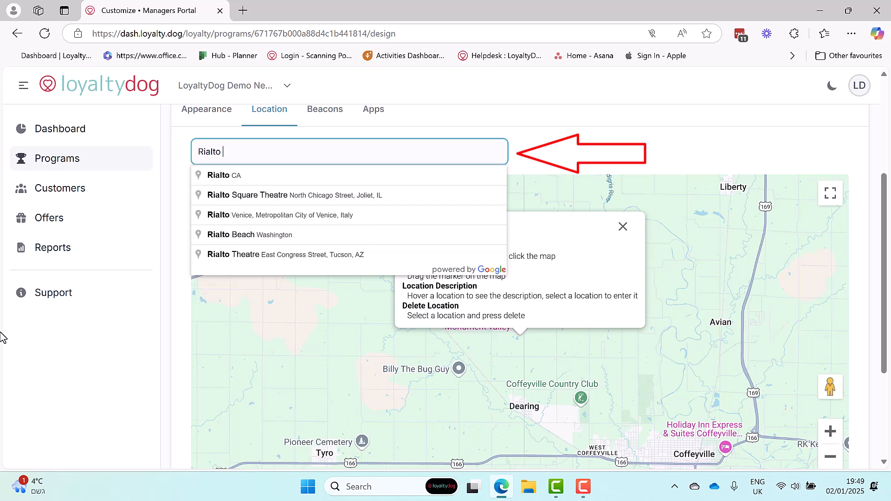
text(Gstt)
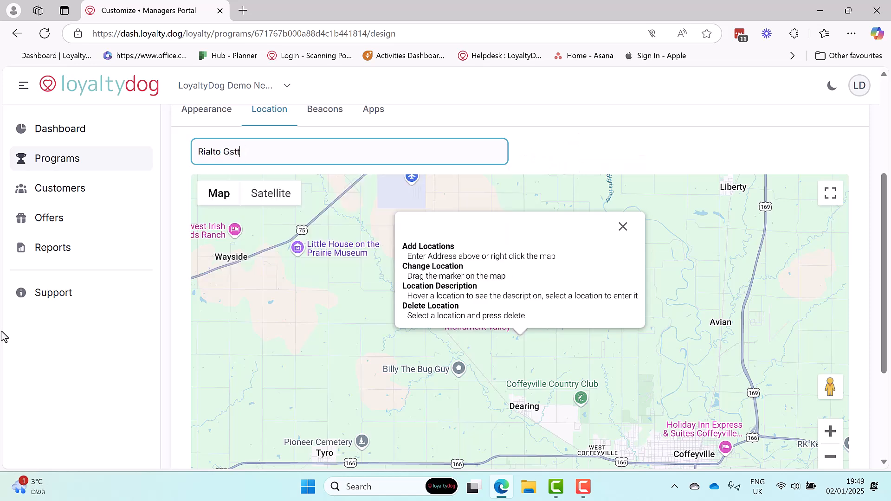
key(BackSpace)
text(aad)
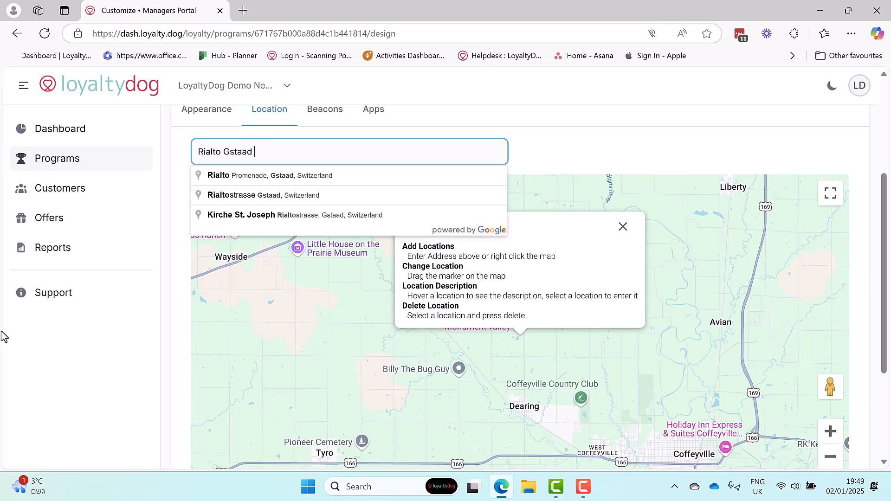
click(240, 177)
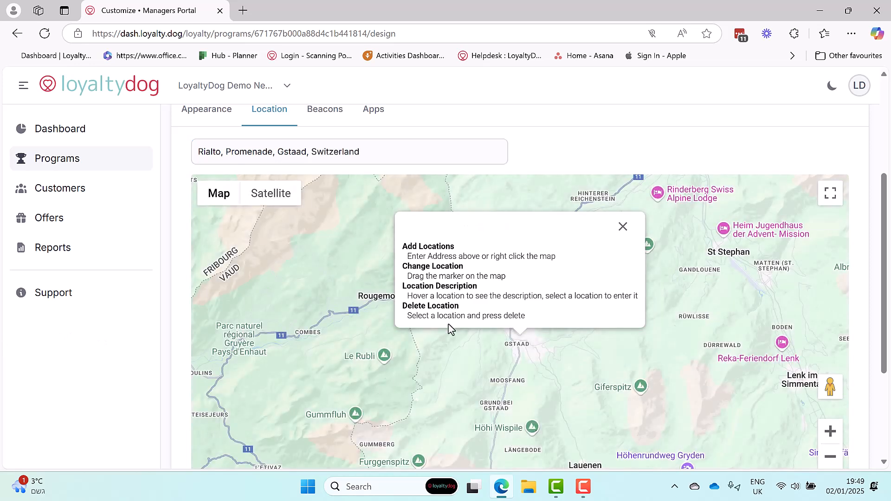
click(623, 227)
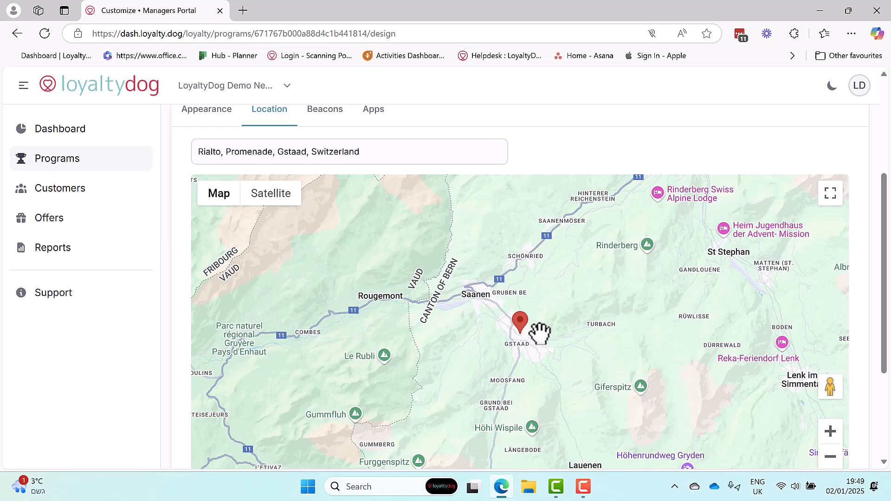
Step: Give the Gstaad location marker the description "Pop in to say hello" and save the text
click(831, 432)
click(833, 434)
click(831, 432)
drag(670, 433, 661, 306)
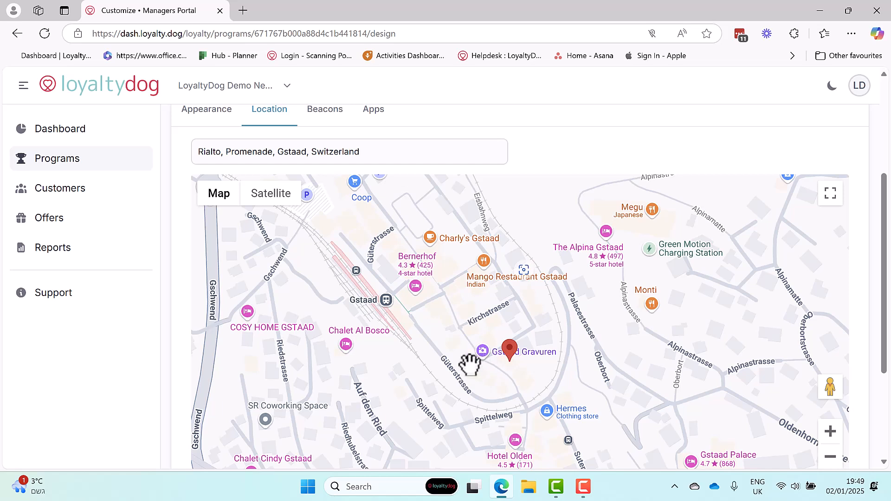
click(511, 352)
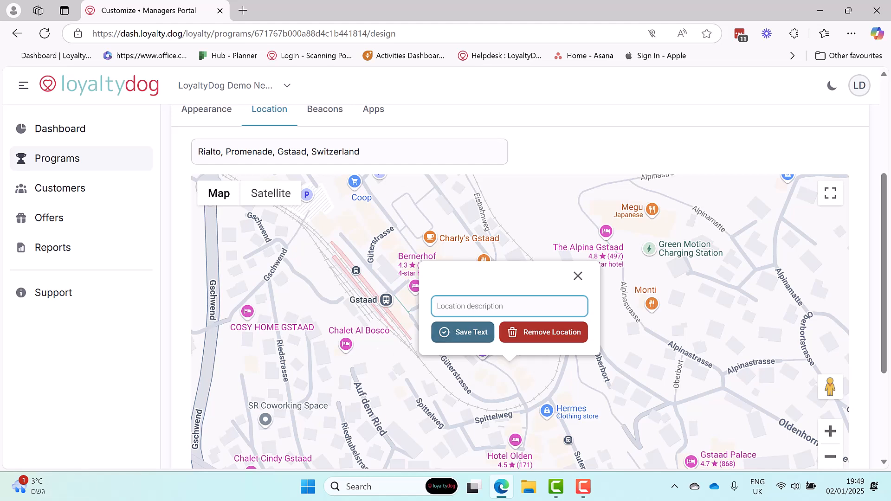
text(P)
text(po t)
key(BackSpace)
key(BackSpace)
key(BackSpace)
text(p in to say hello)
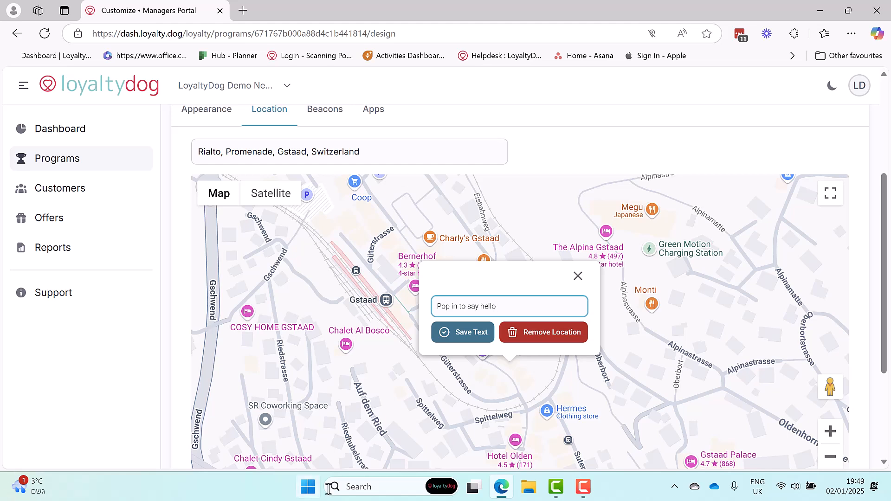
click(448, 337)
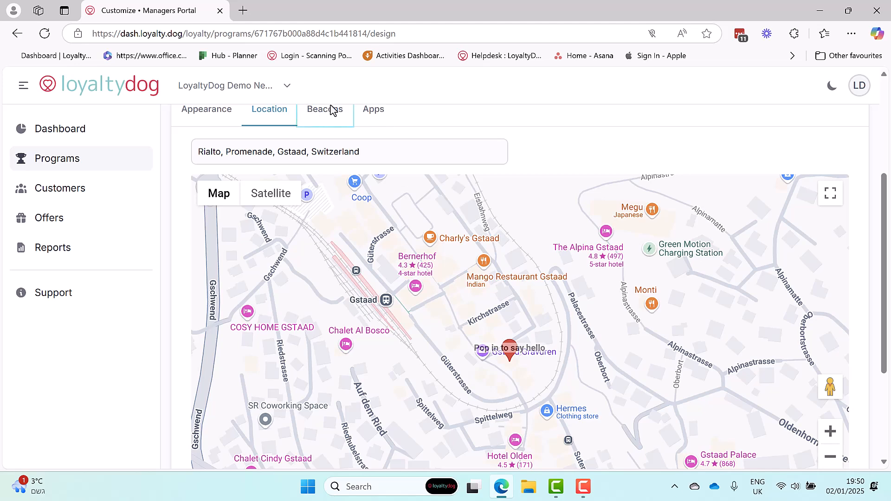
Step: Review the pass's beacon and associated app settings, and return to its appearance design
scroll(372, 153, up, 2)
click(325, 183)
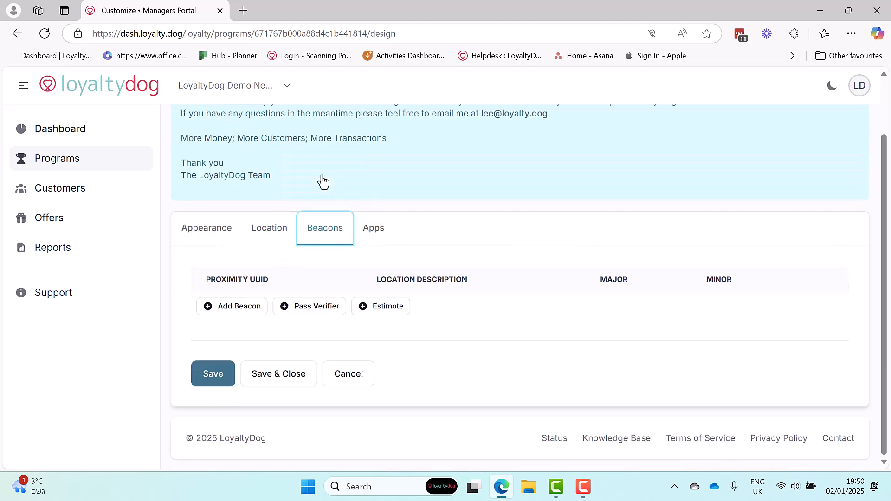
click(370, 229)
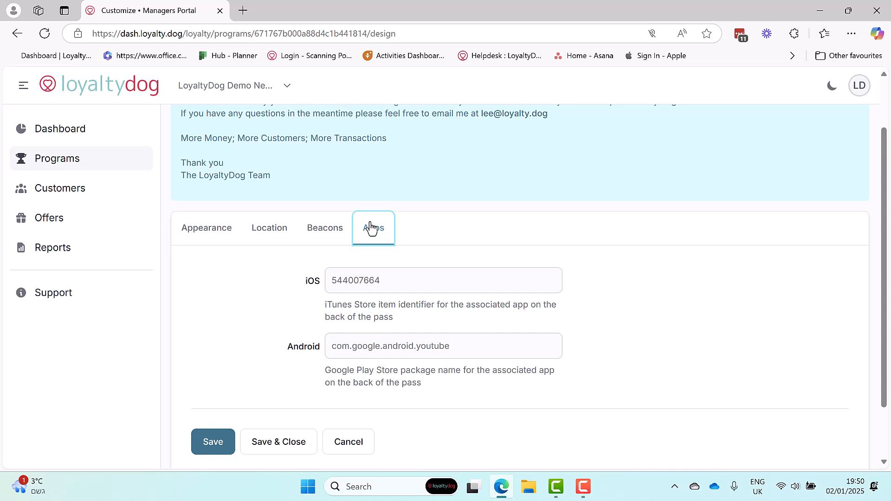
click(333, 234)
click(369, 236)
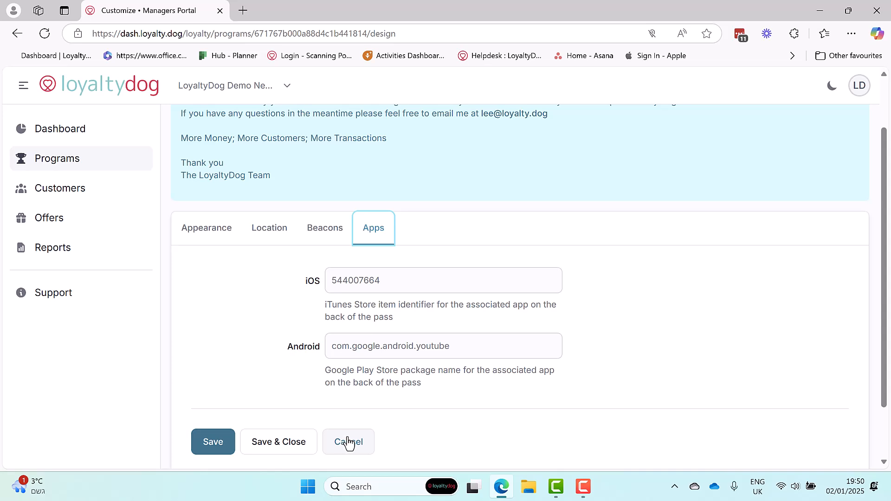
click(188, 231)
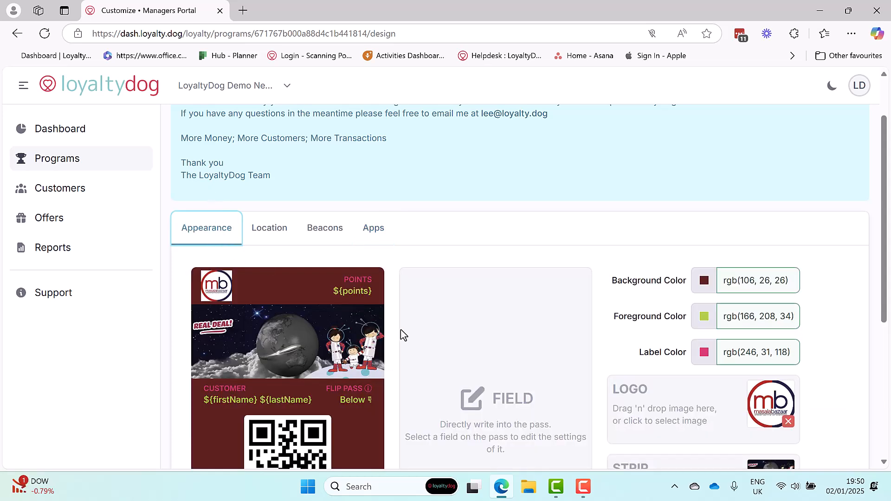
scroll(402, 334, down, 3)
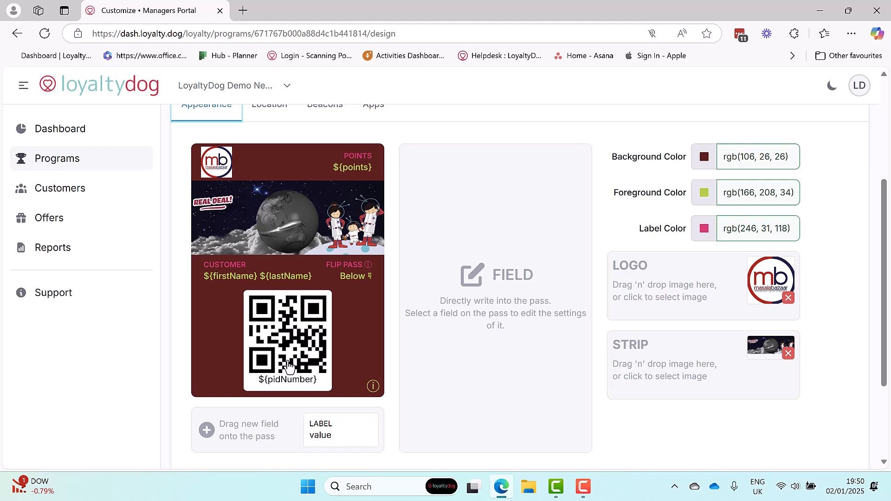